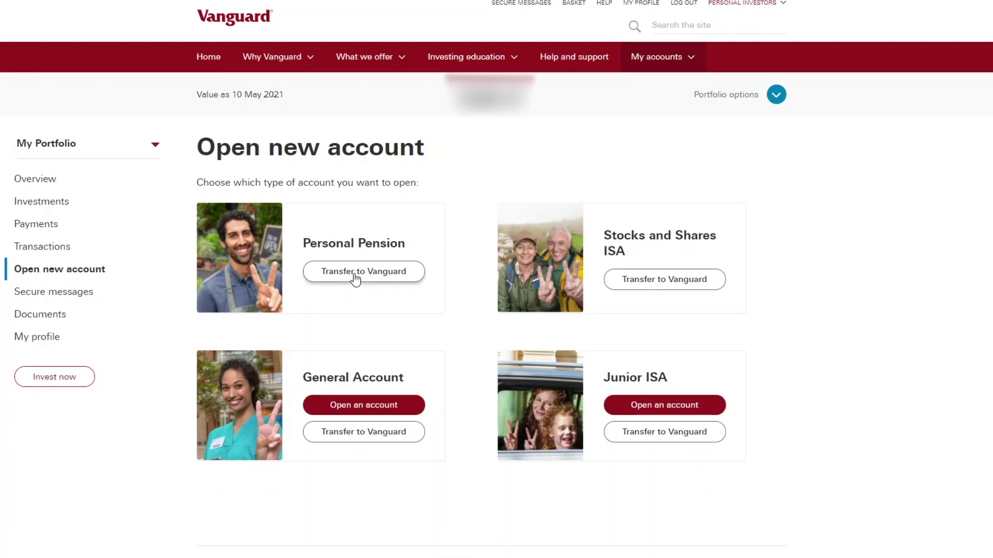
- Start a Personal Pension transfer to Vanguard, review the required details and advice notes, and begin the application
{"action": "left_click", "coordinate": [354, 273]}
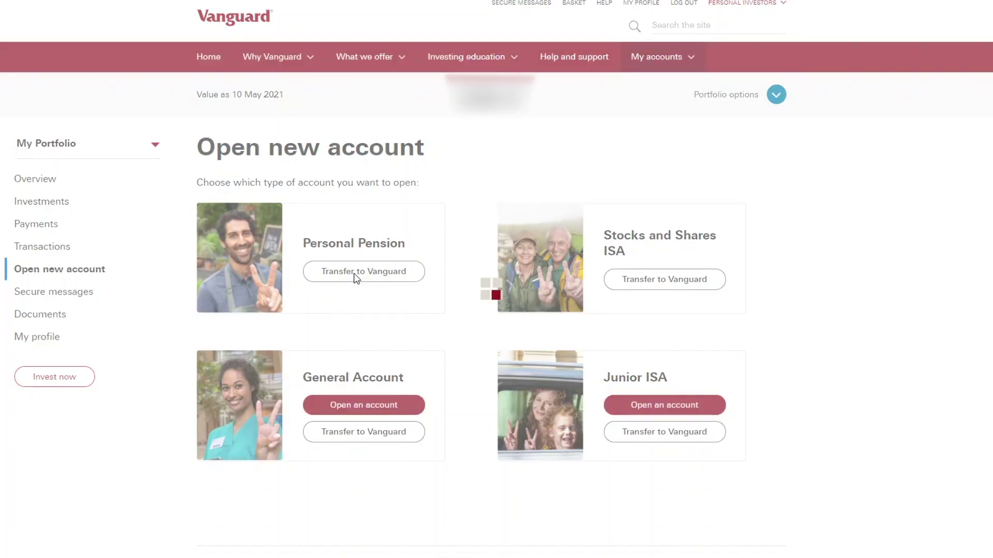
{"action": "scroll", "coordinate": [346, 283], "scroll_direction": "down", "scroll_amount": 3}
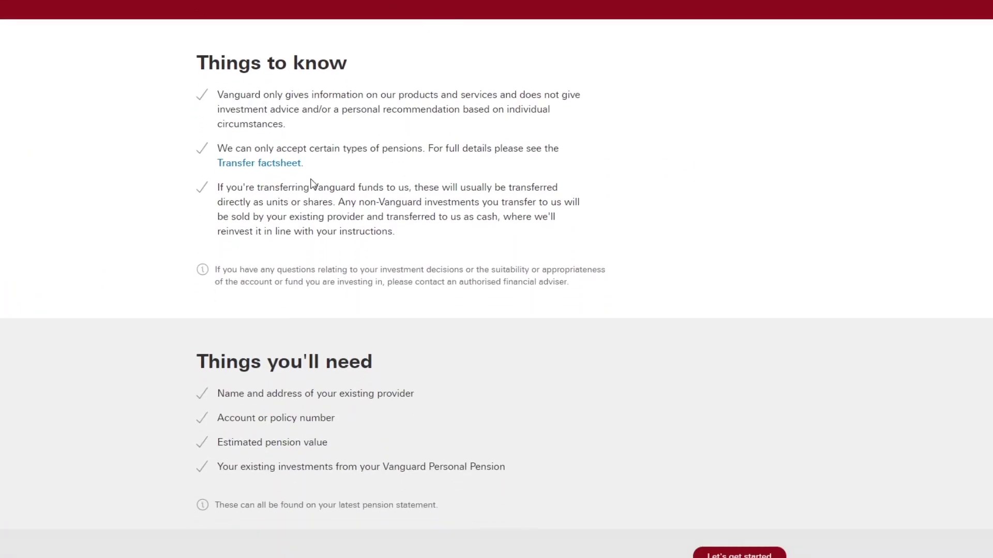
{"action": "scroll", "coordinate": [342, 297], "scroll_direction": "down", "scroll_amount": 1}
{"action": "scroll", "coordinate": [250, 312], "scroll_direction": "down", "scroll_amount": 2}
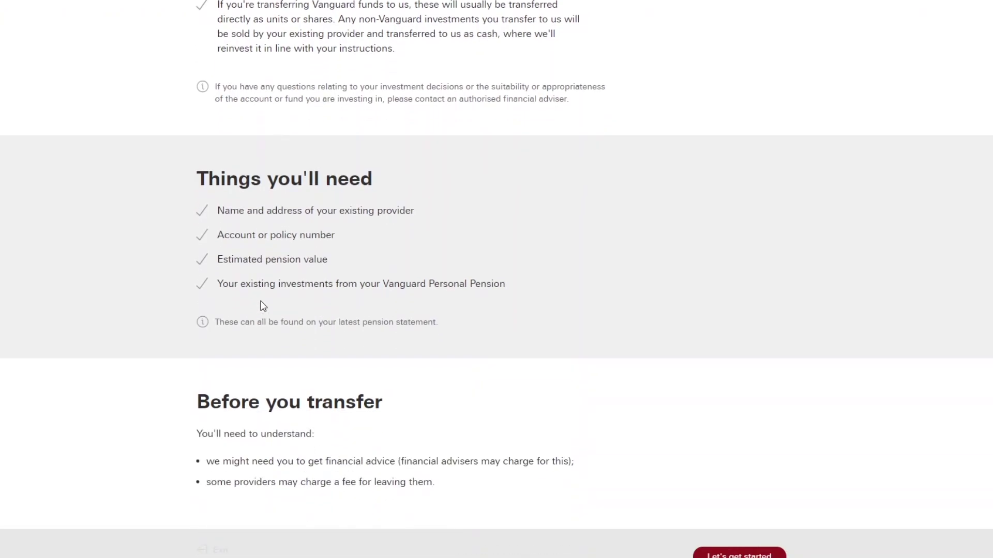
{"action": "left_click_drag", "start_coordinate": [233, 211], "coordinate": [345, 211]}
{"action": "left_click", "coordinate": [360, 210]}
{"action": "scroll", "coordinate": [365, 282], "scroll_direction": "down", "scroll_amount": 1}
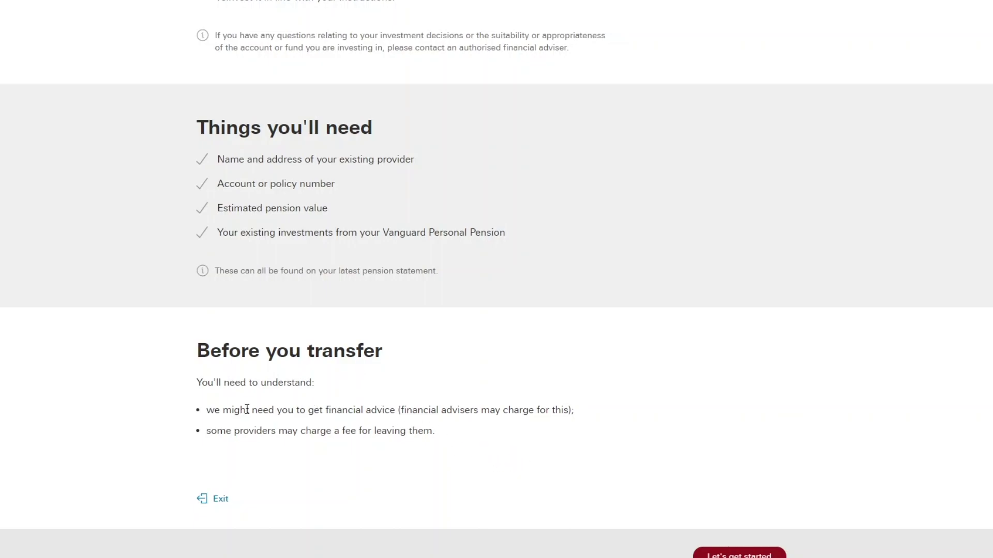
{"action": "left_click_drag", "start_coordinate": [268, 412], "coordinate": [507, 409]}
{"action": "left_click", "coordinate": [507, 409]}
{"action": "left_click", "coordinate": [740, 553]}
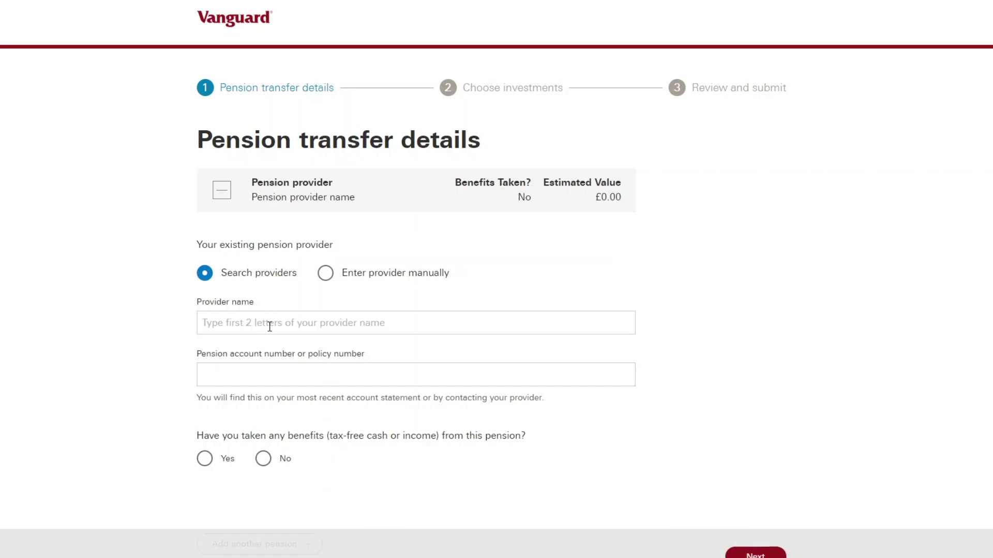
- Look over the manual entry form for the existing pension provider, then return to searching providers
{"action": "left_click", "coordinate": [321, 277]}
{"action": "scroll", "coordinate": [324, 318], "scroll_direction": "down", "scroll_amount": 1}
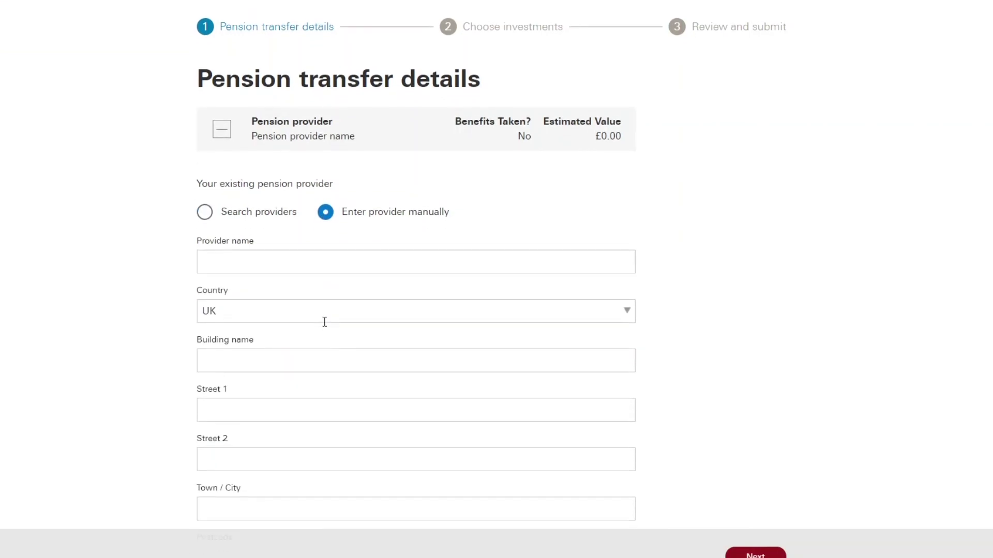
{"action": "scroll", "coordinate": [207, 206], "scroll_direction": "down", "scroll_amount": 1}
{"action": "scroll", "coordinate": [255, 393], "scroll_direction": "down", "scroll_amount": 3}
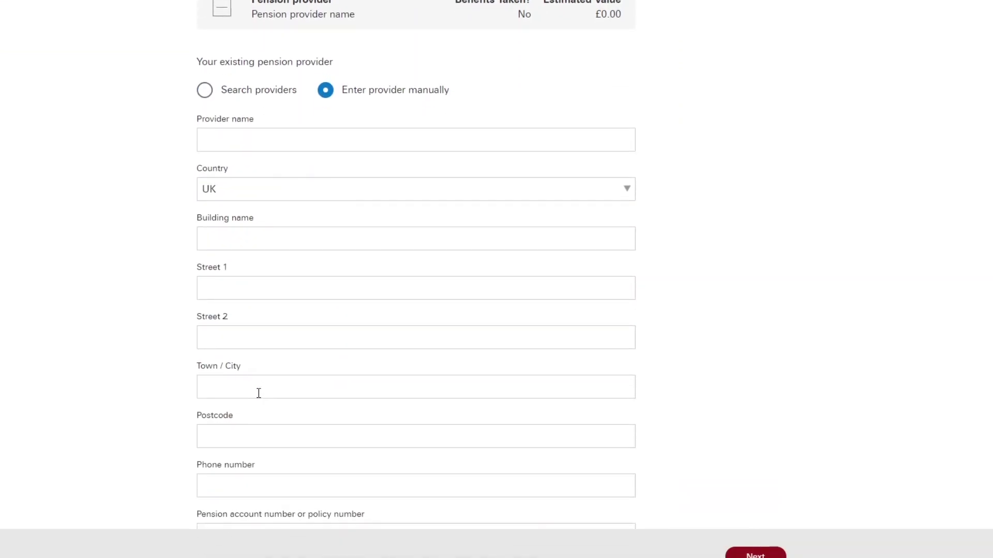
{"action": "scroll", "coordinate": [252, 388], "scroll_direction": "up", "scroll_amount": 4}
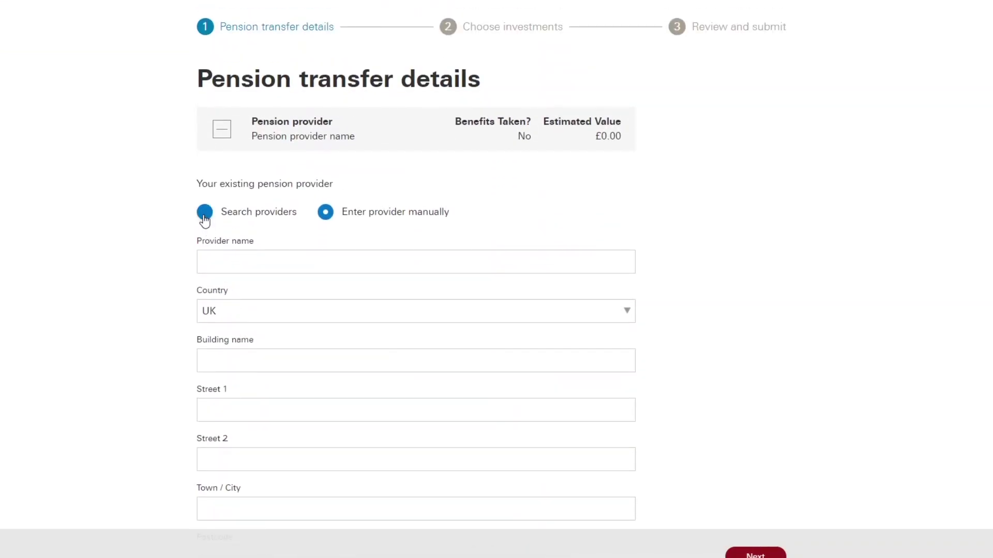
{"action": "left_click", "coordinate": [204, 218]}
- Search the existing pension providers for "scottish" and choose Scottish Widows
{"action": "left_click", "coordinate": [271, 258]}
{"action": "type", "text": "scottish"}
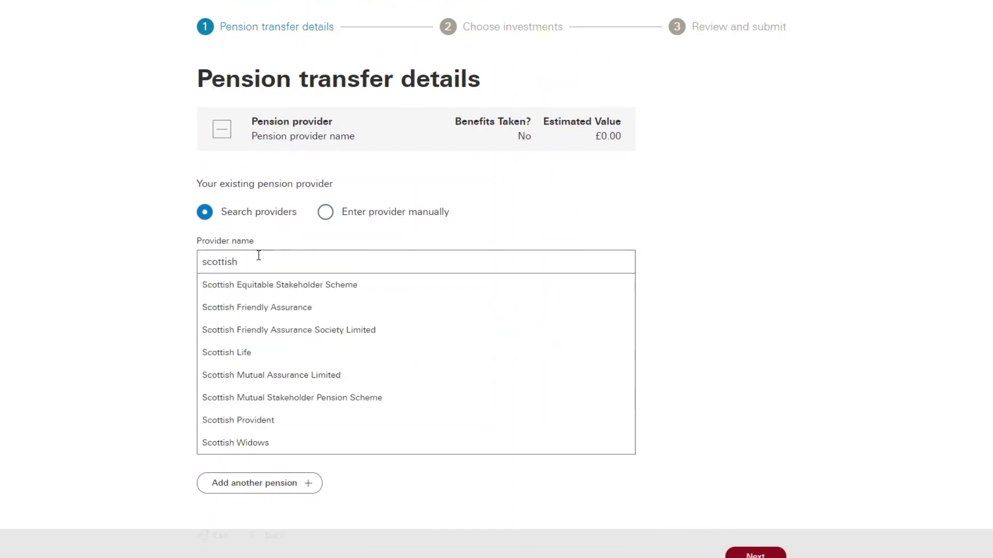
{"action": "left_click", "coordinate": [259, 444]}
{"action": "scroll", "coordinate": [282, 315], "scroll_direction": "down", "scroll_amount": 1}
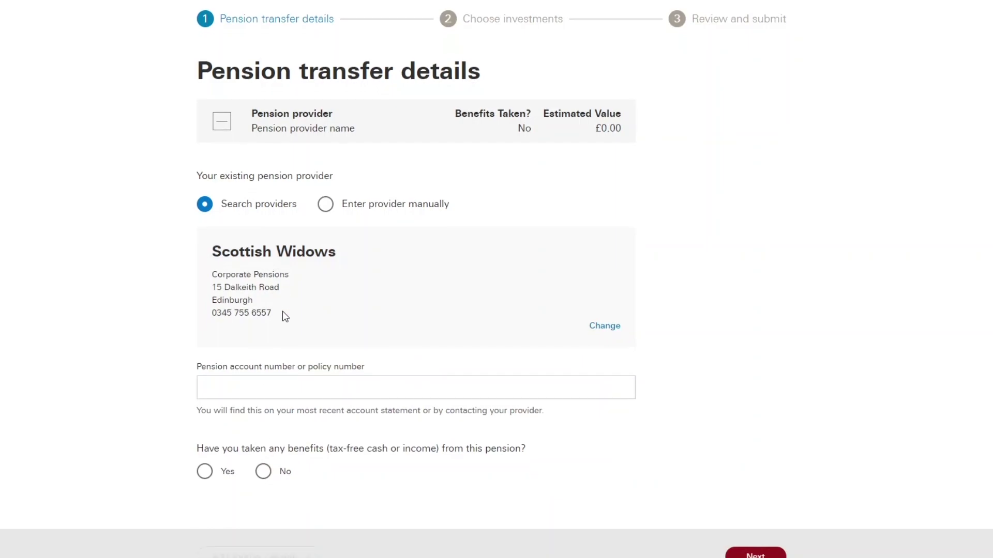
- Fill in the pension account or policy number using the saved entry
{"action": "scroll", "coordinate": [236, 338], "scroll_direction": "down", "scroll_amount": 2}
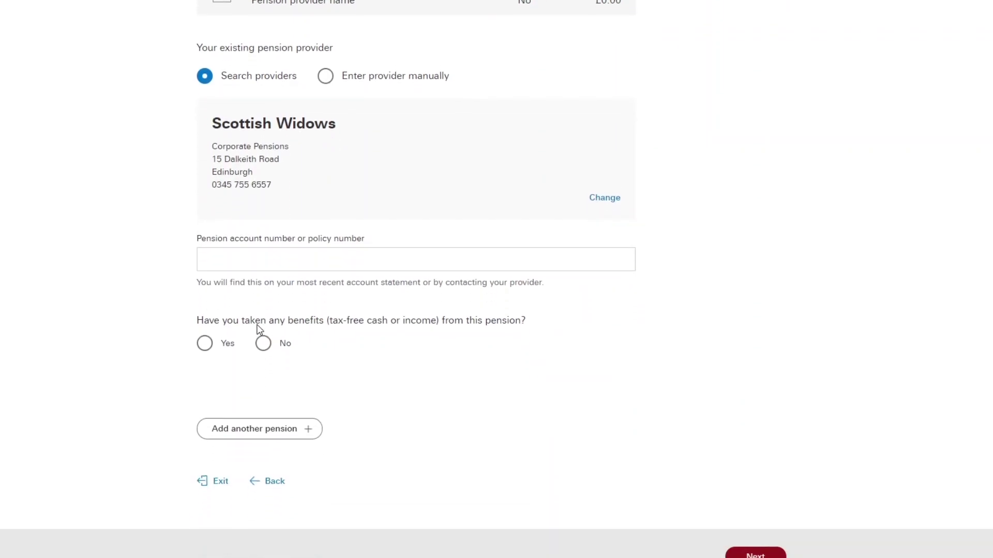
{"action": "left_click", "coordinate": [262, 247]}
{"action": "left_click", "coordinate": [237, 279]}
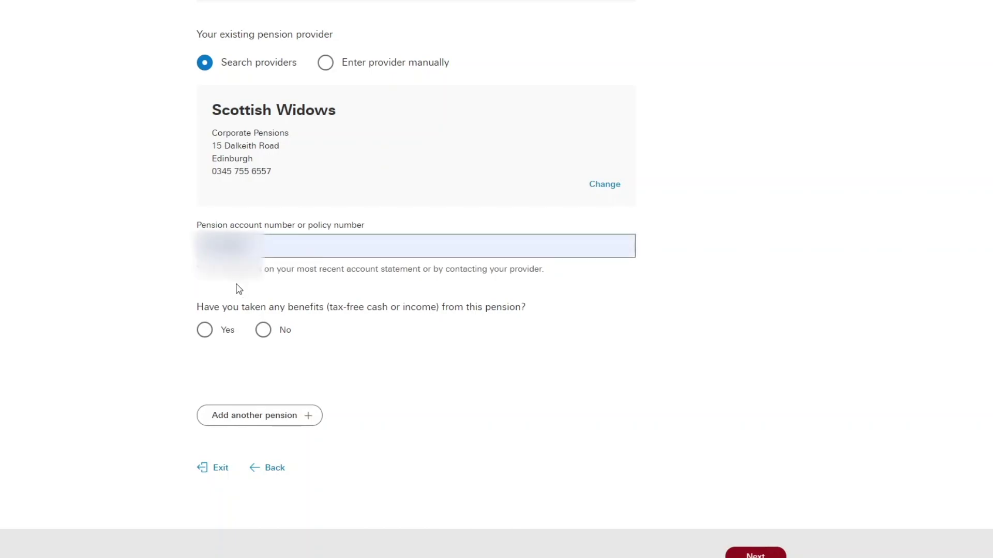
- Answer No to having taken benefits from this pension and choose a full transfer of 100% of the pension
{"action": "left_click", "coordinate": [259, 333]}
{"action": "left_click_drag", "start_coordinate": [222, 307], "coordinate": [299, 308]}
{"action": "left_click", "coordinate": [300, 308]}
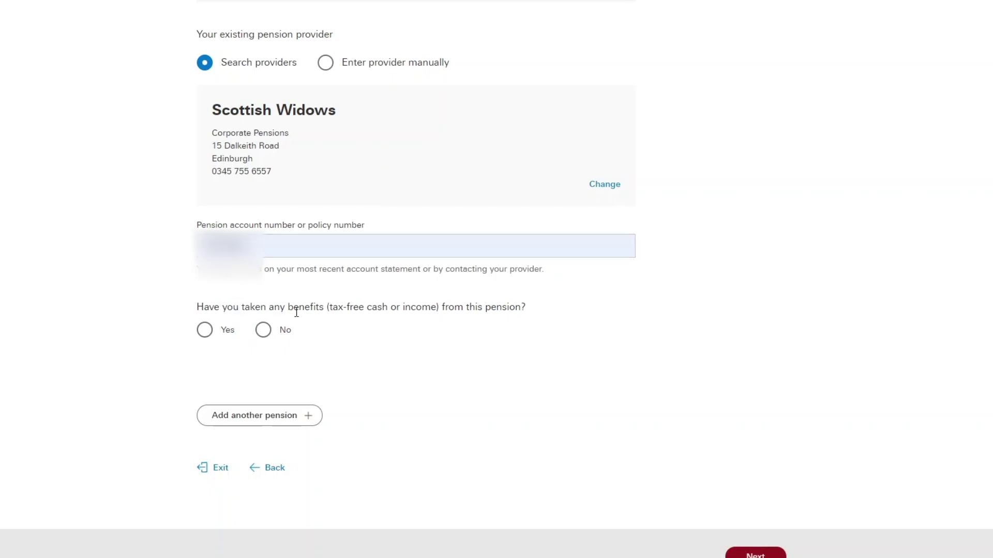
{"action": "left_click", "coordinate": [264, 336]}
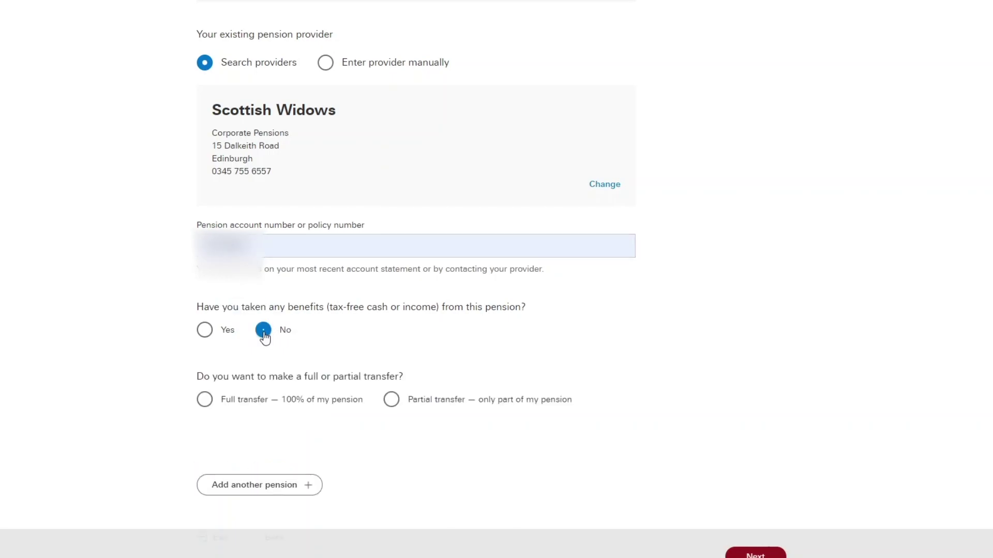
{"action": "scroll", "coordinate": [265, 338], "scroll_direction": "down", "scroll_amount": 2}
{"action": "left_click", "coordinate": [266, 338]}
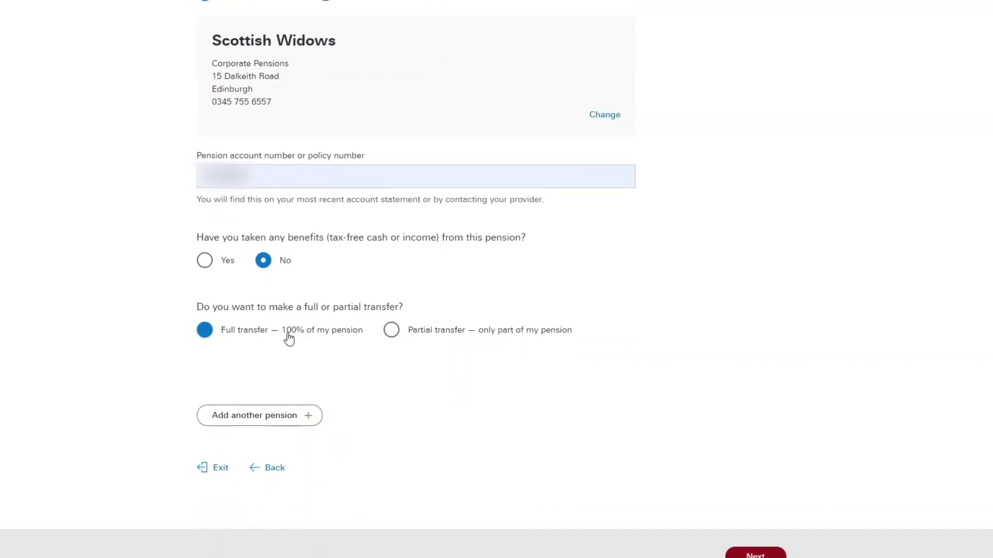
{"action": "left_click", "coordinate": [205, 331]}
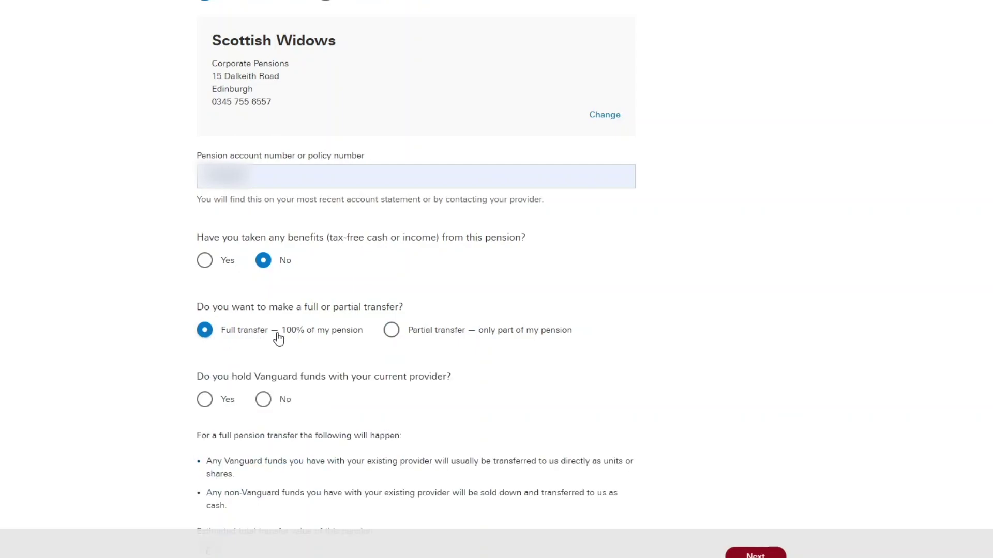
- Answer No to holding Vanguard funds, set the estimated transfer value to £407.12, and continue to the investment choices
{"action": "scroll", "coordinate": [354, 372], "scroll_direction": "down", "scroll_amount": 1}
{"action": "scroll", "coordinate": [354, 373], "scroll_direction": "down", "scroll_amount": 4}
{"action": "left_click", "coordinate": [279, 201]}
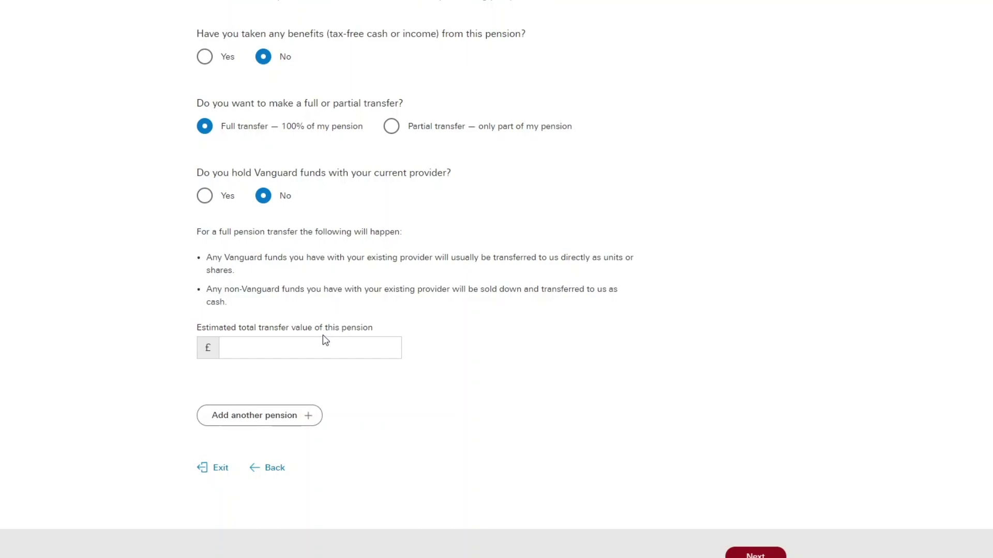
{"action": "left_click", "coordinate": [278, 340]}
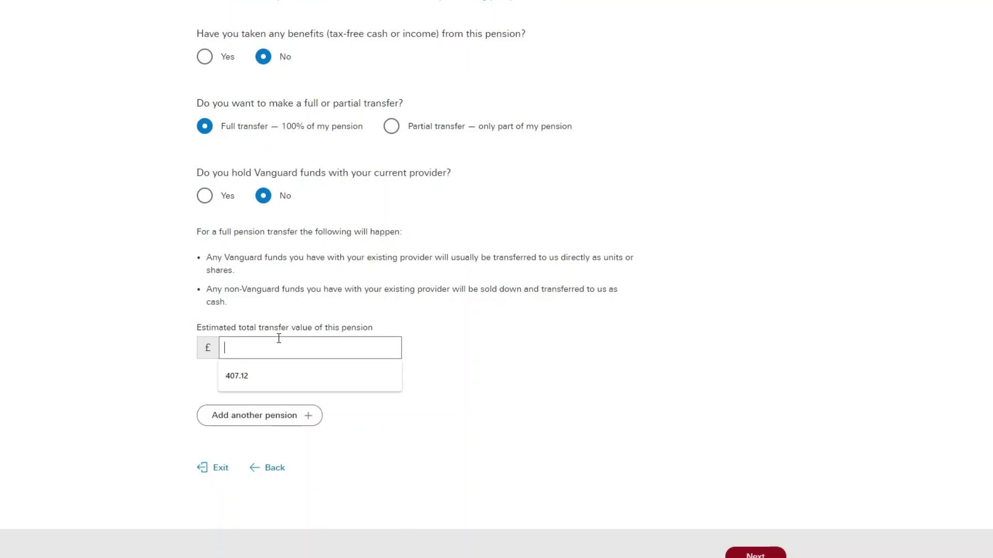
{"action": "left_click", "coordinate": [259, 374]}
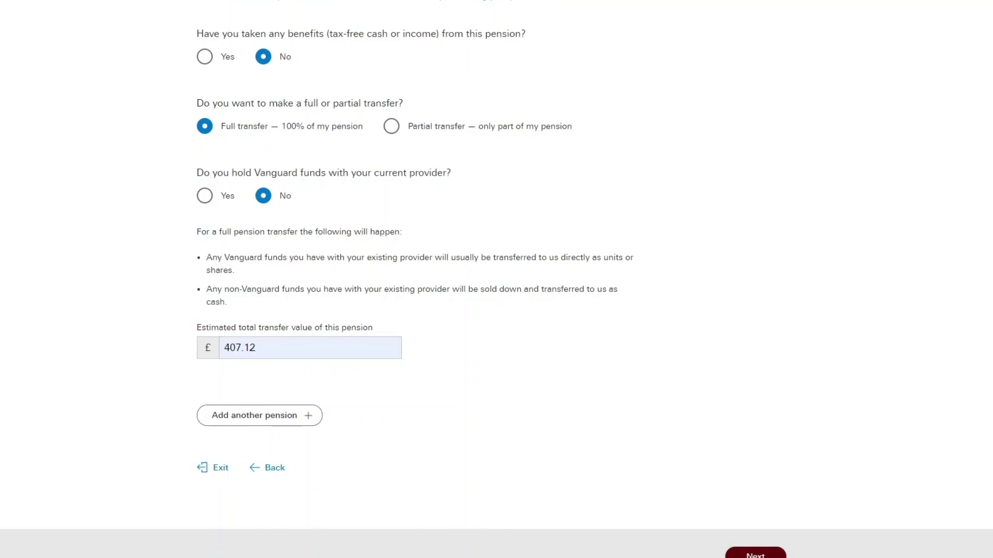
{"action": "left_click", "coordinate": [755, 555]}
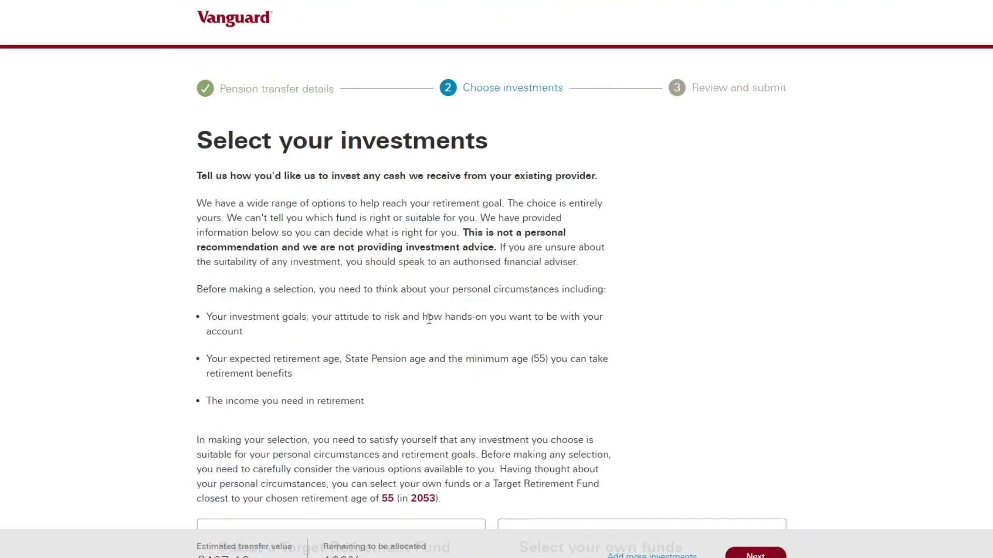
- Choose to select your own funds for investing the transferred cash
{"action": "scroll", "coordinate": [433, 332], "scroll_direction": "down", "scroll_amount": 1}
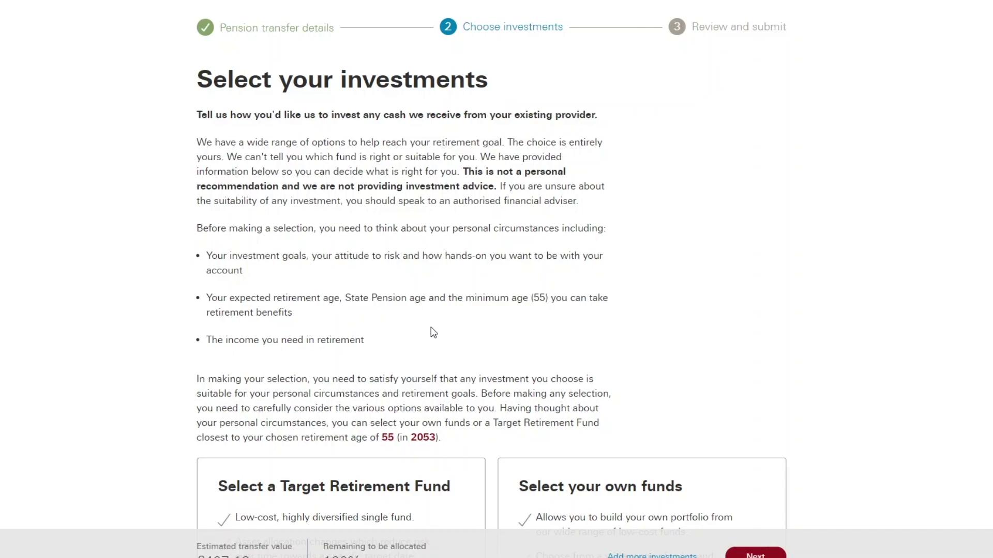
{"action": "scroll", "coordinate": [433, 332], "scroll_direction": "down", "scroll_amount": 5}
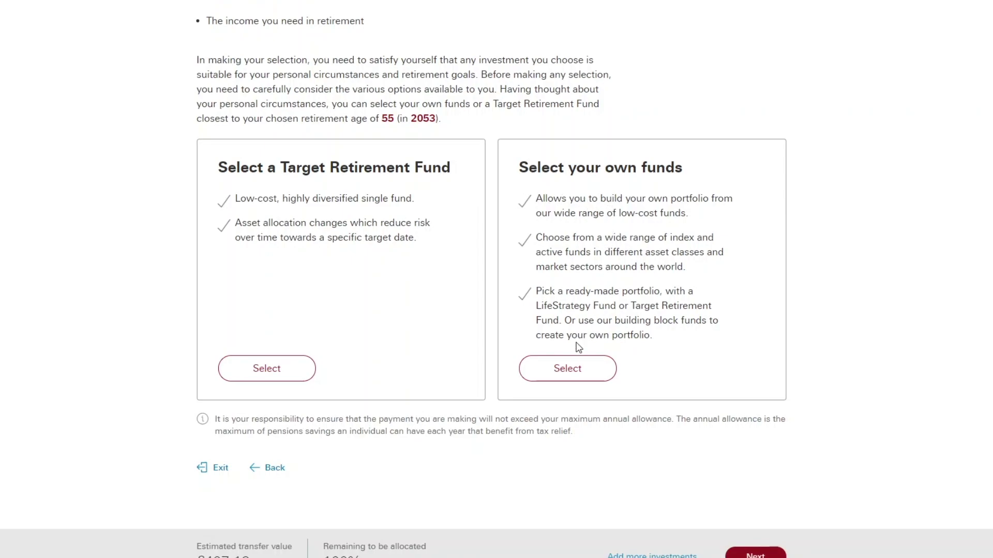
{"action": "left_click", "coordinate": [567, 369]}
- Look through the blended funds and expand the equity funds list
{"action": "scroll", "coordinate": [379, 305], "scroll_direction": "down", "scroll_amount": 5}
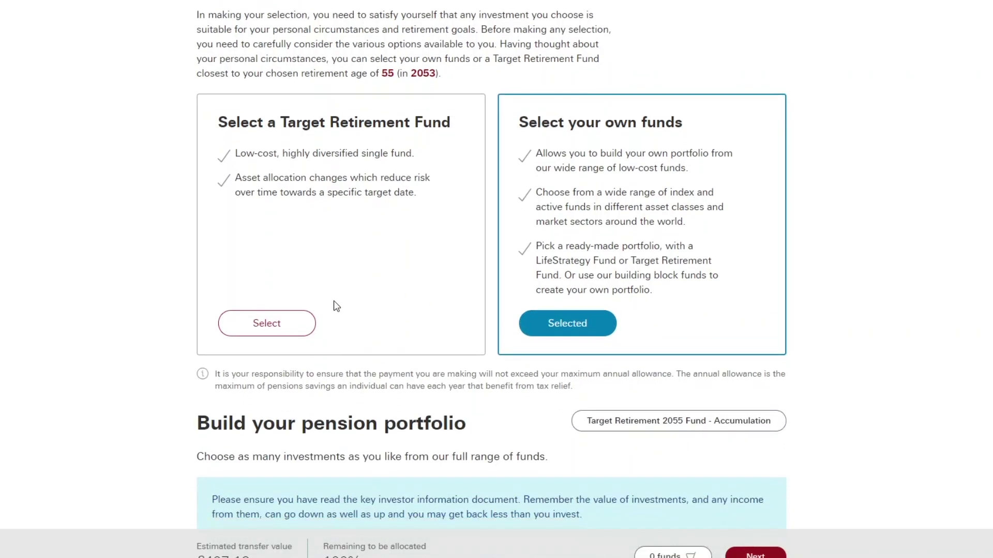
{"action": "scroll", "coordinate": [381, 307], "scroll_direction": "down", "scroll_amount": 4}
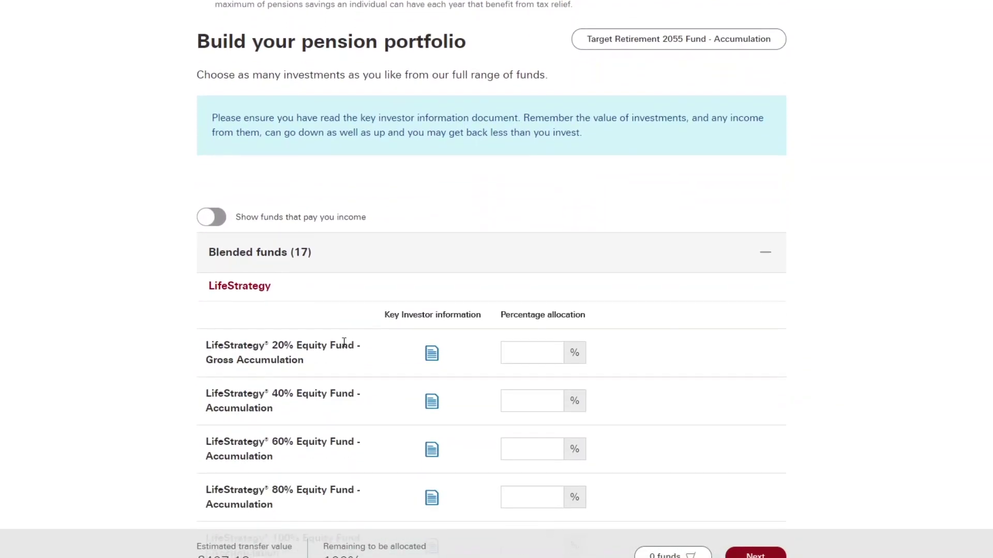
{"action": "scroll", "coordinate": [289, 330], "scroll_direction": "down", "scroll_amount": 3}
{"action": "scroll", "coordinate": [263, 300], "scroll_direction": "down", "scroll_amount": 7}
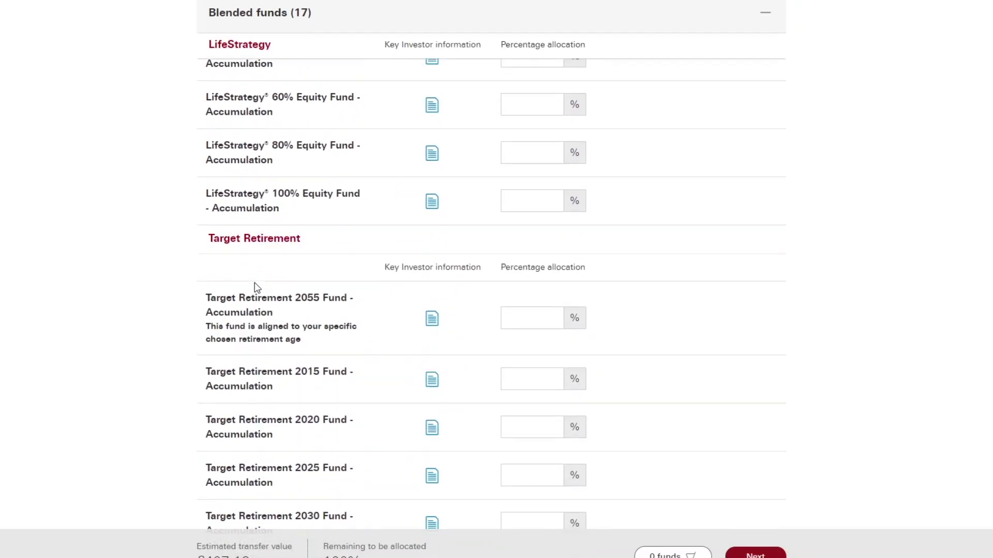
{"action": "scroll", "coordinate": [295, 243], "scroll_direction": "down", "scroll_amount": 9}
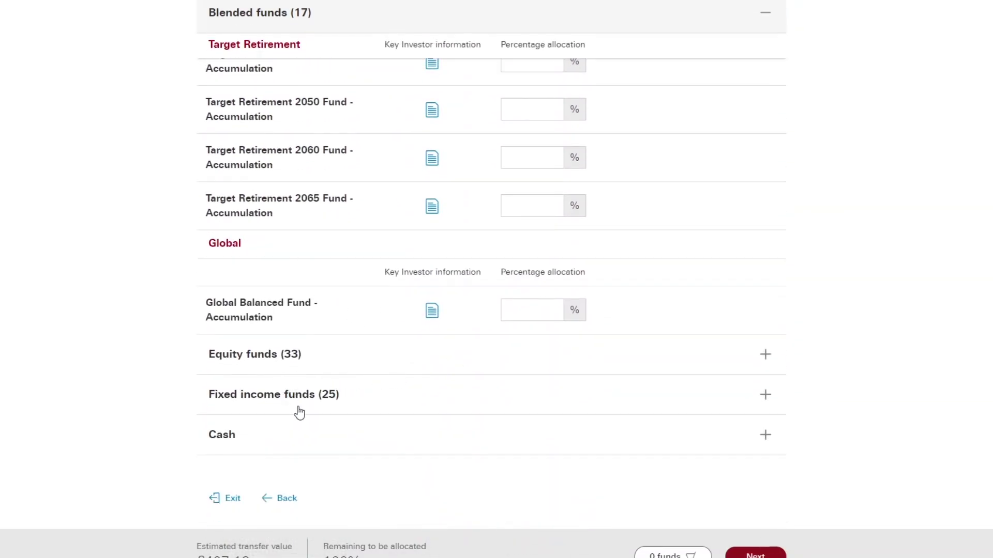
{"action": "left_click", "coordinate": [258, 371]}
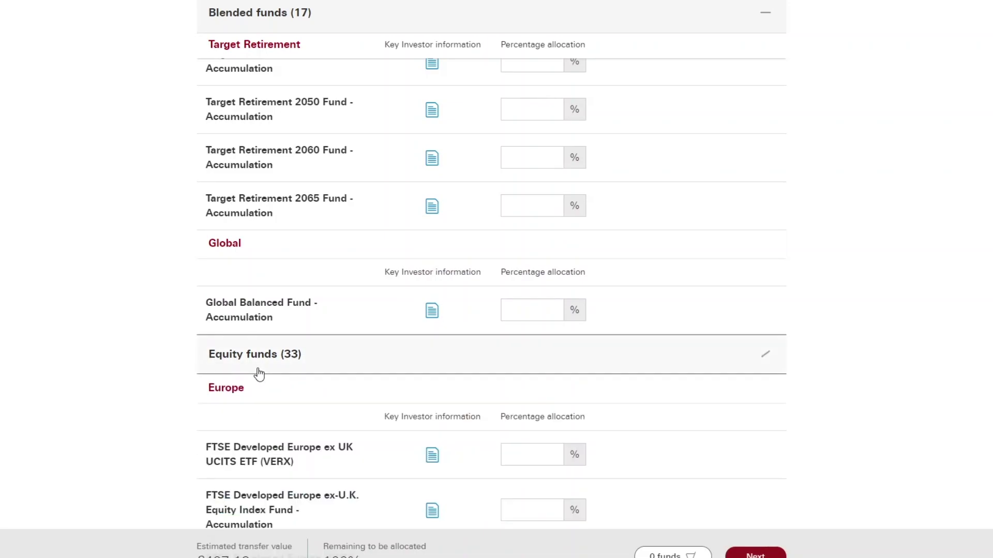
- Allocate 100% to the FTSE Global All Cap Index Fund Accumulation and continue to the review stage
{"action": "scroll", "coordinate": [279, 336], "scroll_direction": "down", "scroll_amount": 8}
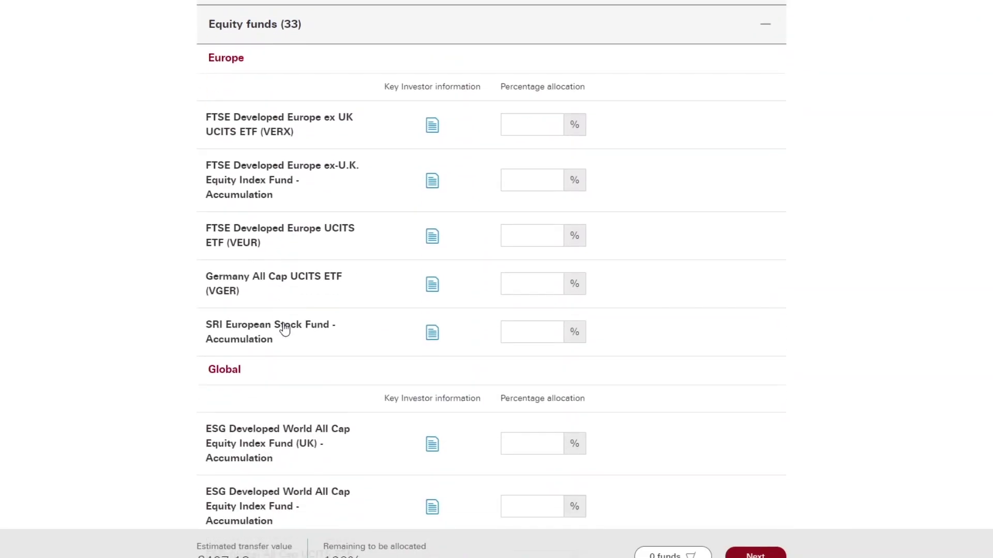
{"action": "scroll", "coordinate": [284, 328], "scroll_direction": "down", "scroll_amount": 6}
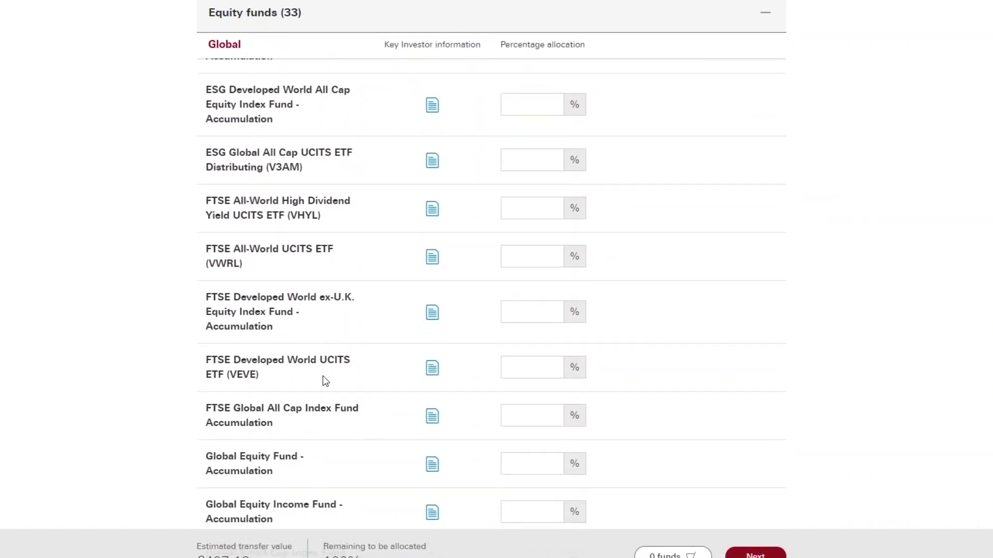
{"action": "left_click", "coordinate": [539, 417]}
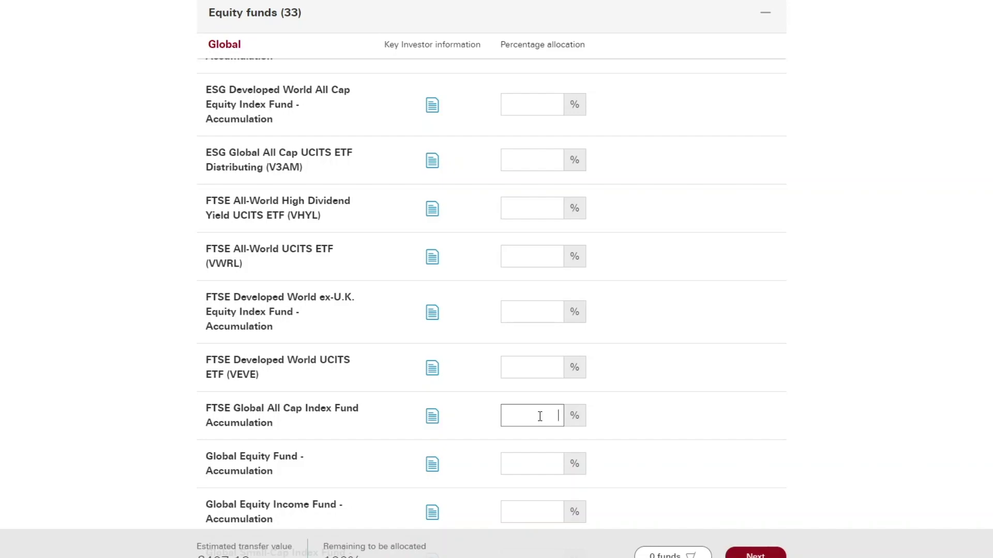
{"action": "type", "text": "100"}
{"action": "scroll", "coordinate": [534, 405], "scroll_direction": "down", "scroll_amount": 1}
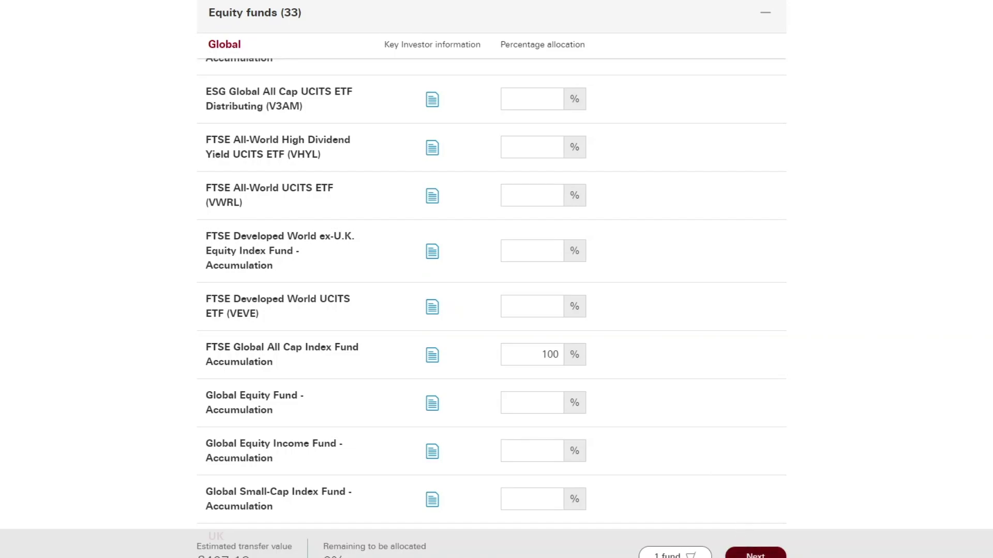
{"action": "left_click", "coordinate": [755, 556]}
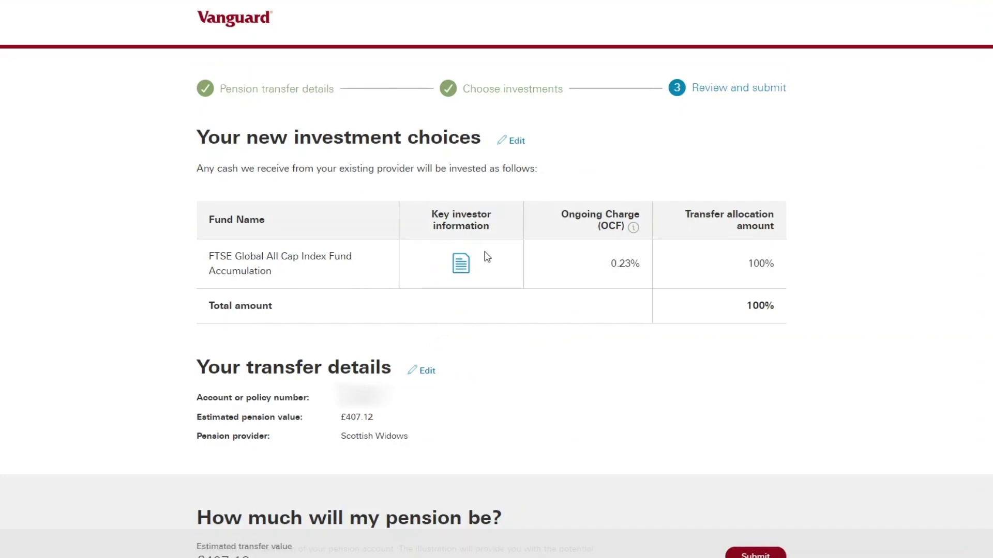
- Review the investment choices and transfer details, and download the pension illustration
{"action": "scroll", "coordinate": [504, 310], "scroll_direction": "down", "scroll_amount": 3}
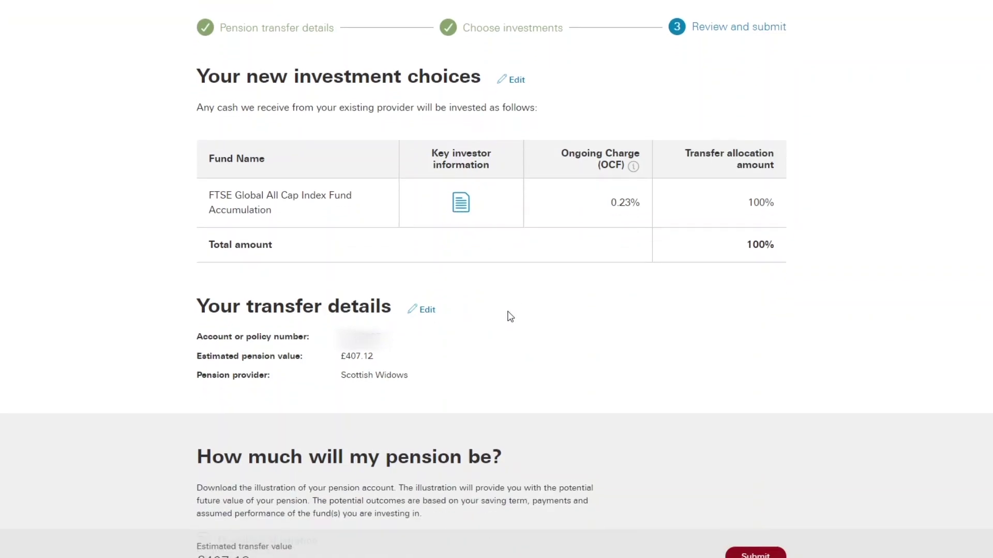
{"action": "scroll", "coordinate": [492, 308], "scroll_direction": "down", "scroll_amount": 5}
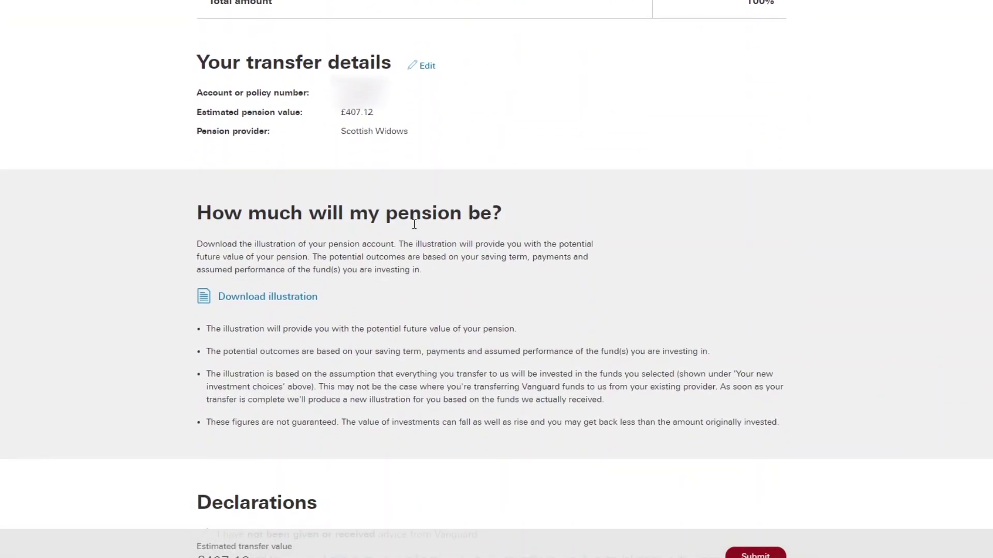
{"action": "left_click", "coordinate": [288, 304]}
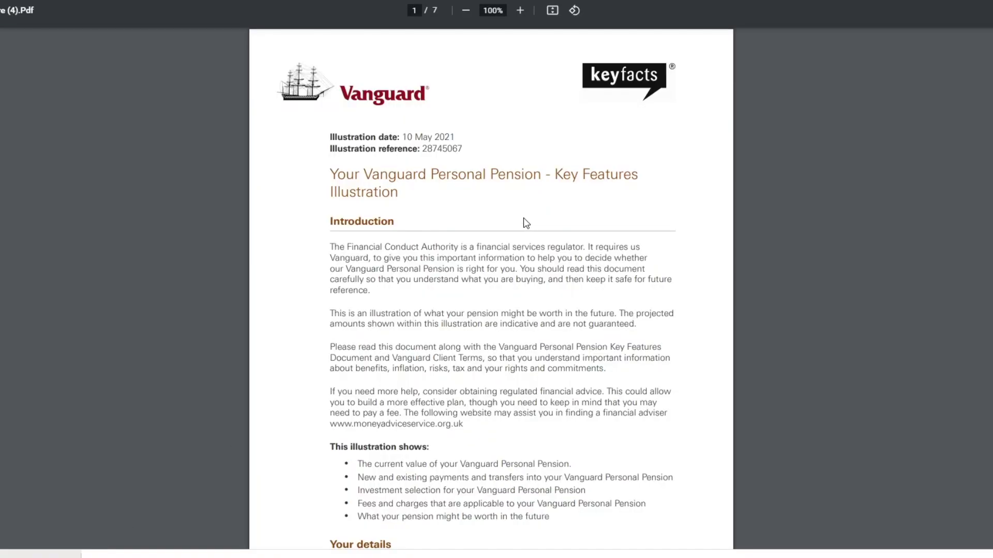
- Read through the Key Features Illustration, including the table of projected values and charges, and close the document
{"action": "scroll", "coordinate": [491, 292], "scroll_direction": "down", "scroll_amount": 10}
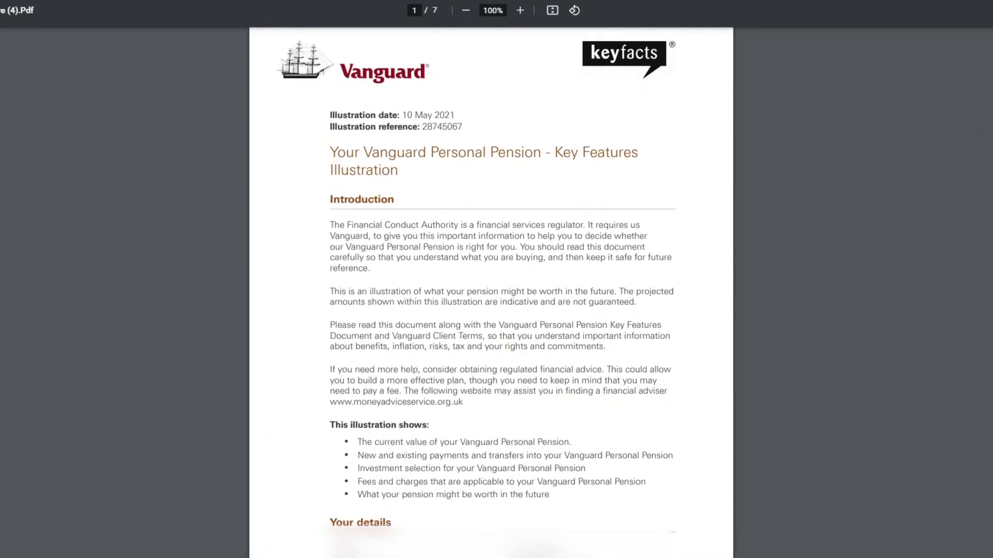
{"action": "scroll", "coordinate": [491, 292], "scroll_direction": "down", "scroll_amount": 15}
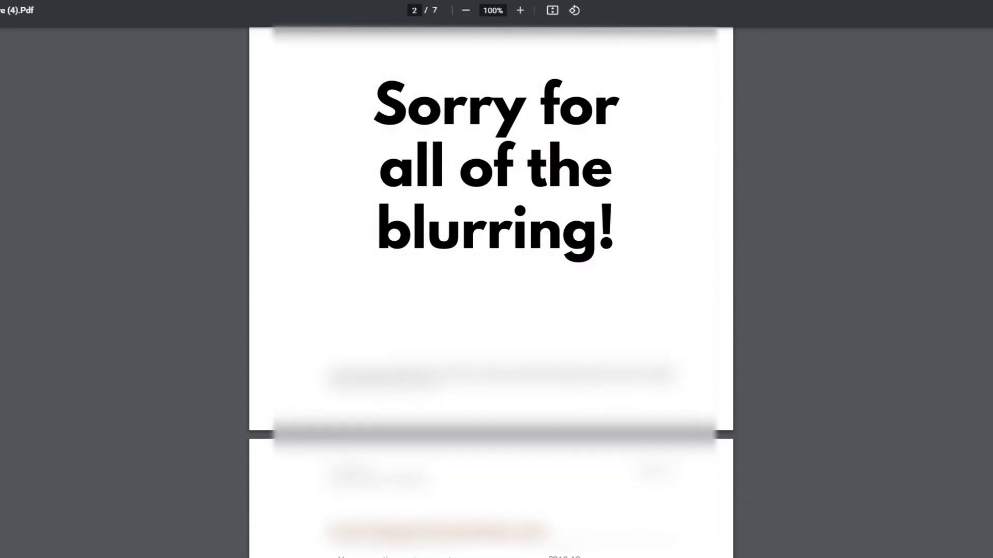
{"action": "scroll", "coordinate": [491, 293], "scroll_direction": "down", "scroll_amount": 5}
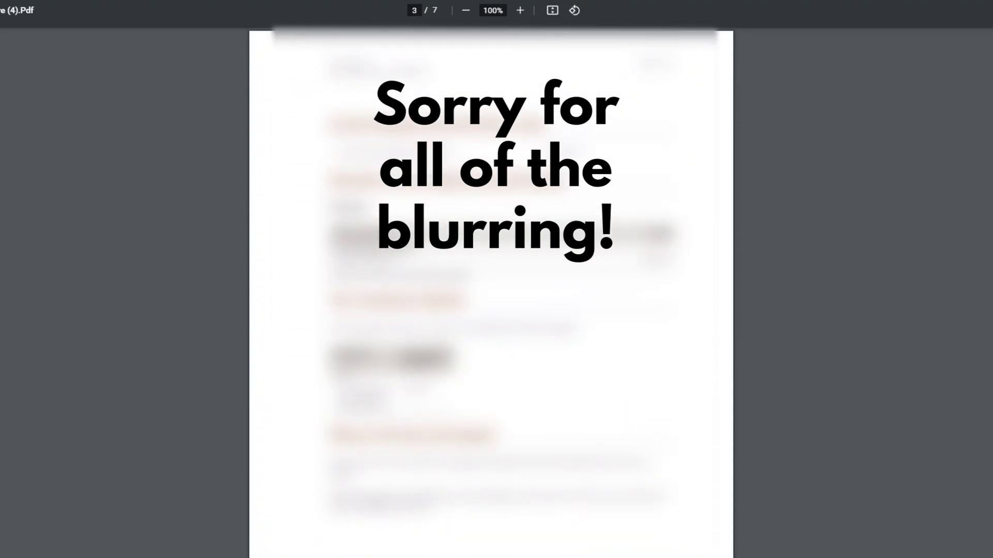
{"action": "scroll", "coordinate": [491, 293], "scroll_direction": "down", "scroll_amount": 10}
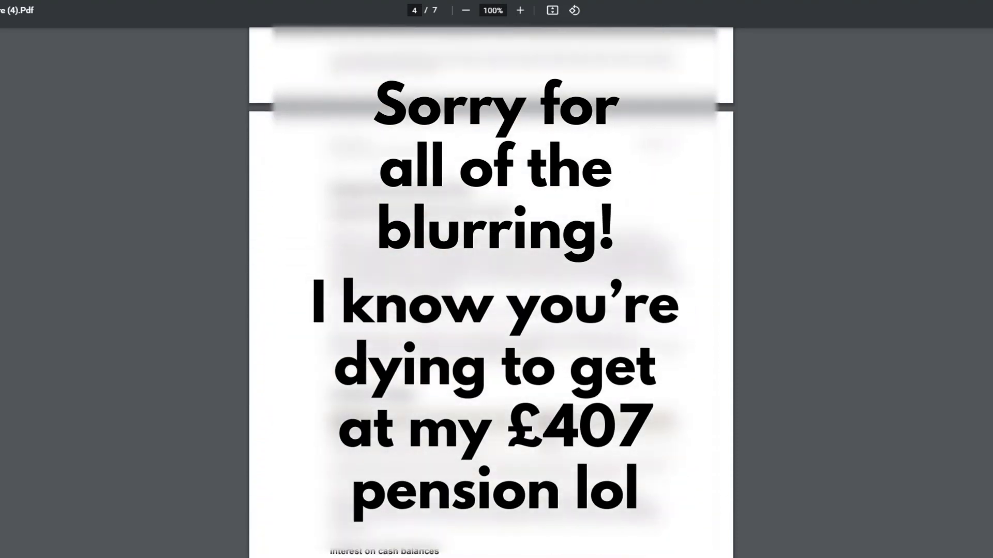
{"action": "scroll", "coordinate": [492, 292], "scroll_direction": "down", "scroll_amount": 15}
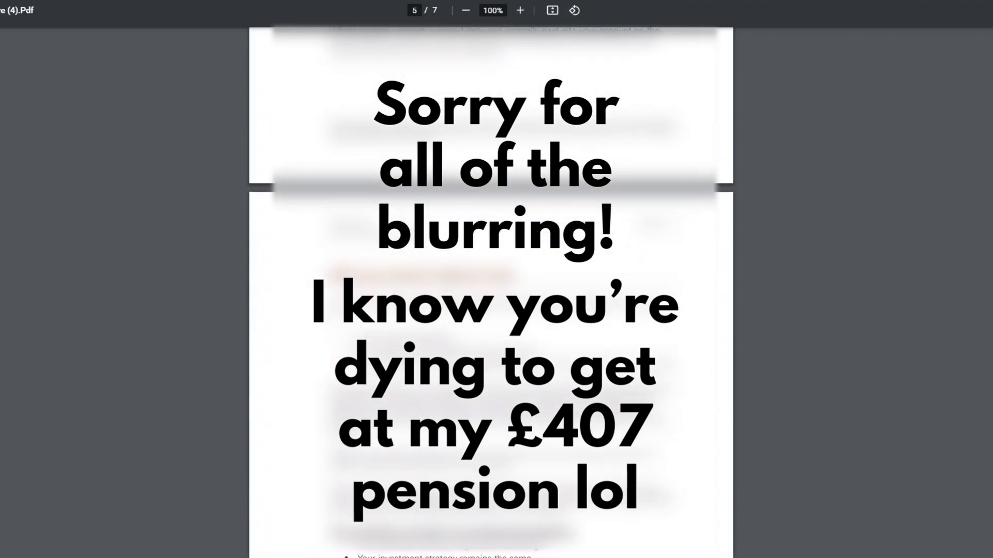
{"action": "scroll", "coordinate": [970, 395], "scroll_direction": "up", "scroll_amount": 1}
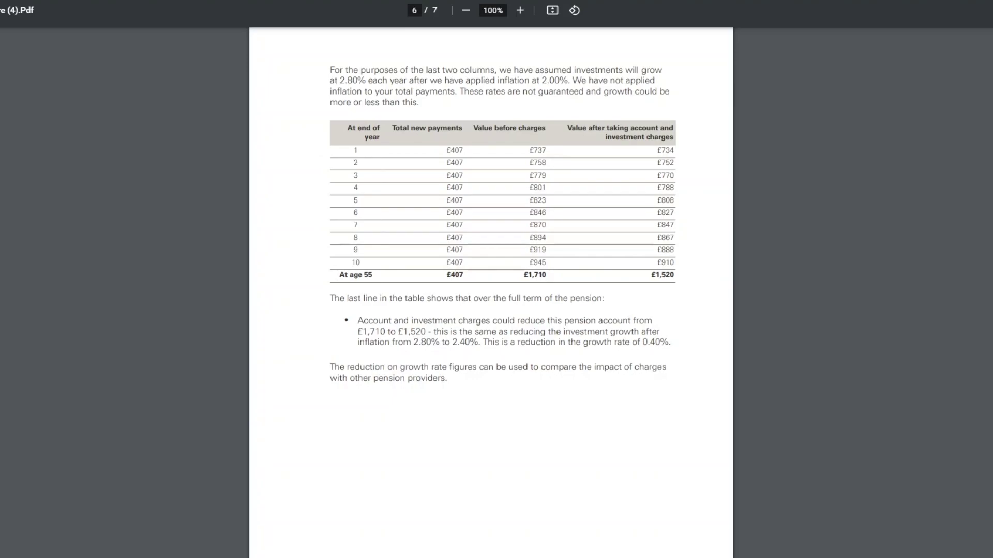
{"action": "key", "text": "ctrl+w"}
- Digitally sign the pension transfer authority below the declarations and submit the transfer with the acknowledgement confirmed
{"action": "scroll", "coordinate": [382, 194], "scroll_direction": "down", "scroll_amount": 4}
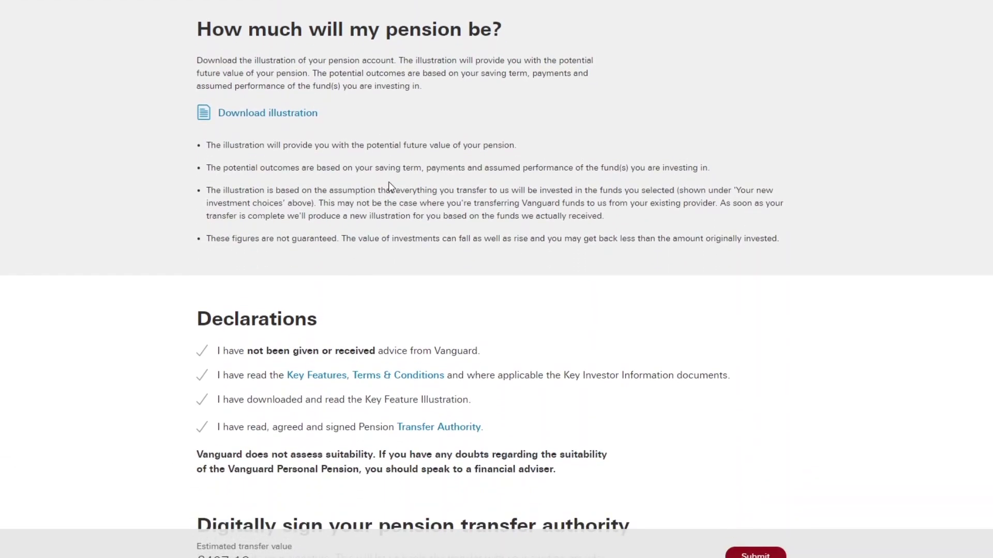
{"action": "scroll", "coordinate": [388, 183], "scroll_direction": "down", "scroll_amount": 6}
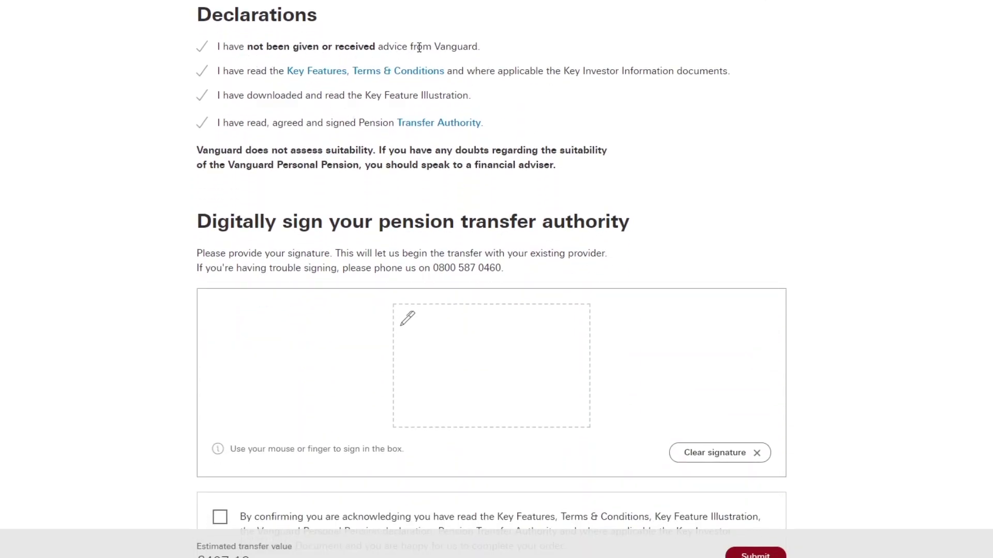
{"action": "scroll", "coordinate": [388, 147], "scroll_direction": "down", "scroll_amount": 3}
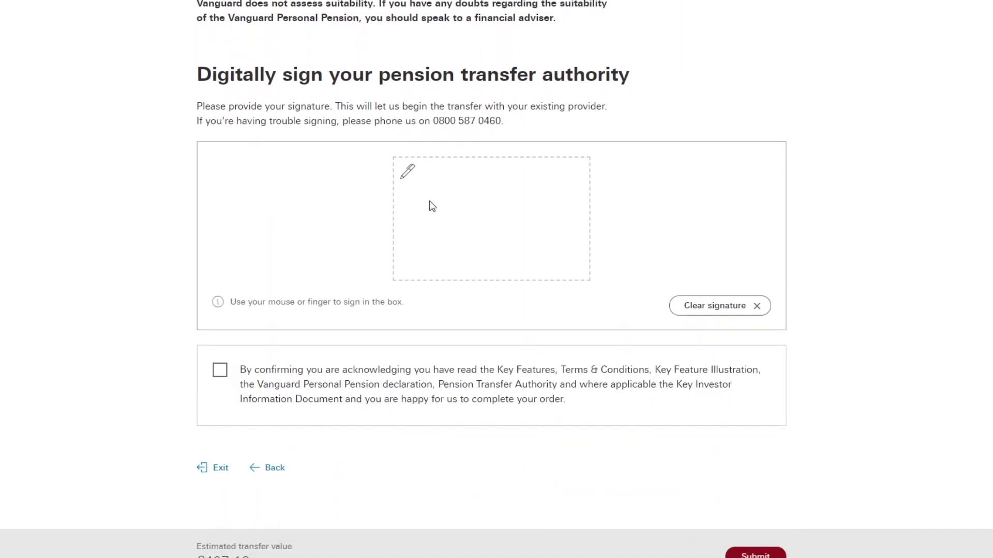
{"action": "left_click_drag", "start_coordinate": [420, 190], "coordinate": [509, 233]}
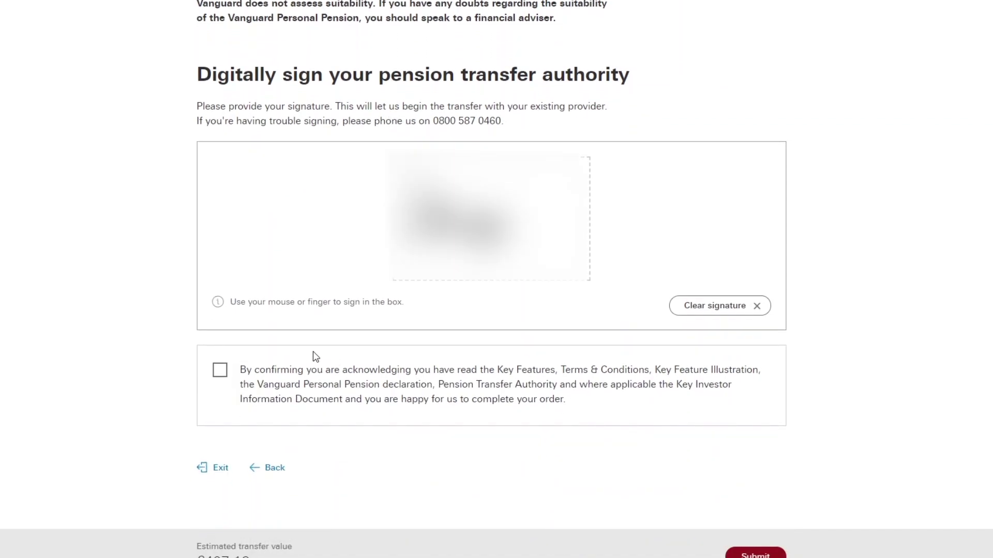
{"action": "left_click", "coordinate": [219, 371]}
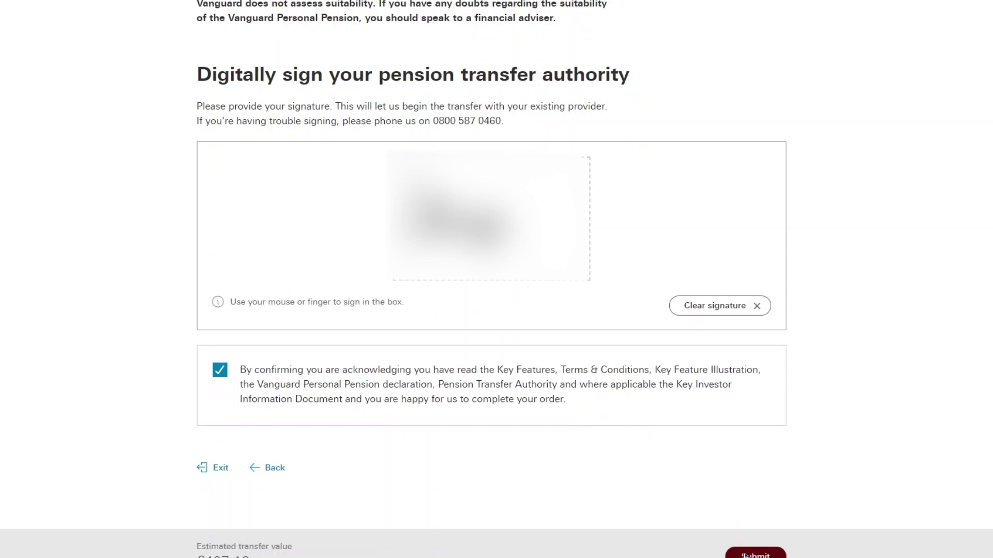
{"action": "left_click", "coordinate": [744, 554]}
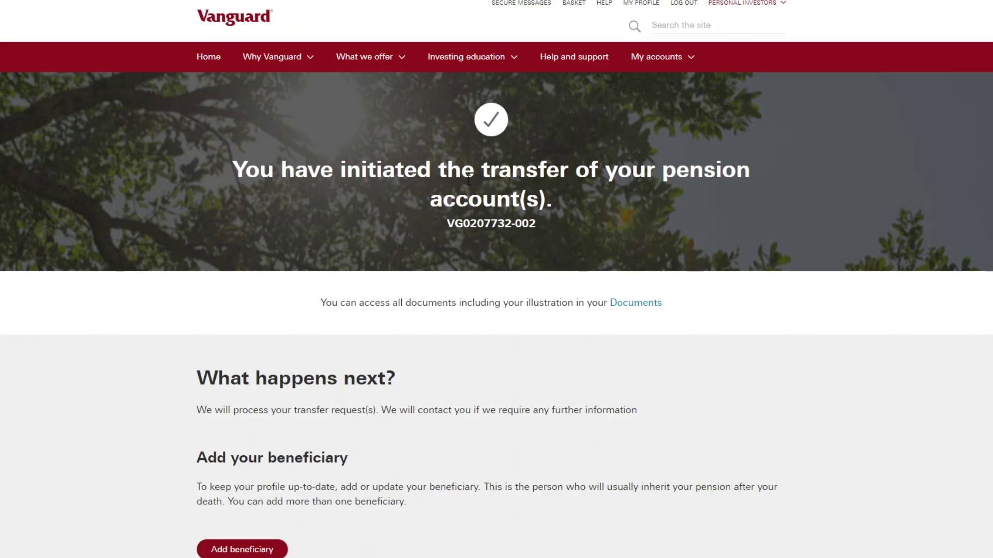
- Read the transfer confirmation page, covering what happens next, adding a beneficiary and things to consider
{"action": "scroll", "coordinate": [460, 207], "scroll_direction": "down", "scroll_amount": 1}
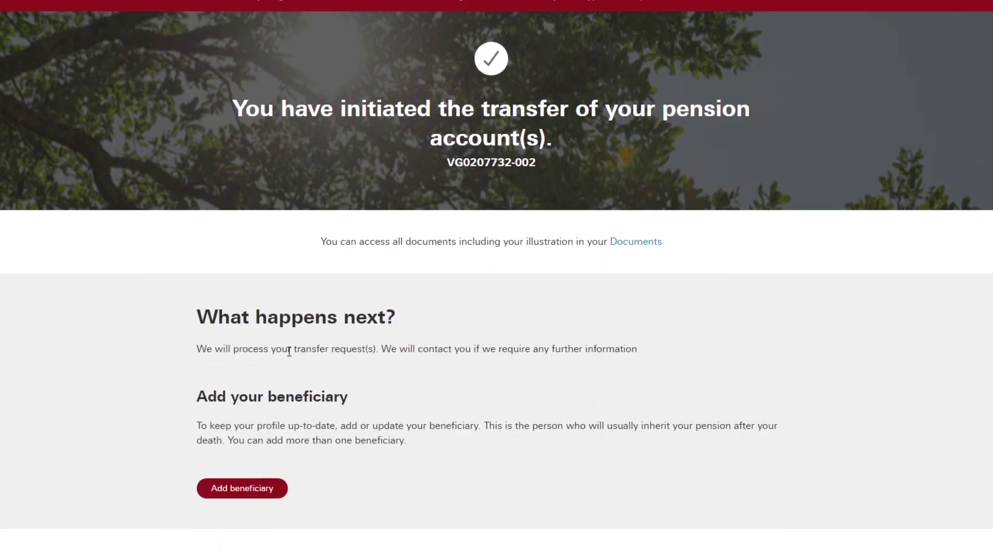
{"action": "left_click_drag", "start_coordinate": [296, 351], "coordinate": [329, 352]}
{"action": "left_click", "coordinate": [340, 364]}
{"action": "scroll", "coordinate": [347, 364], "scroll_direction": "down", "scroll_amount": 1}
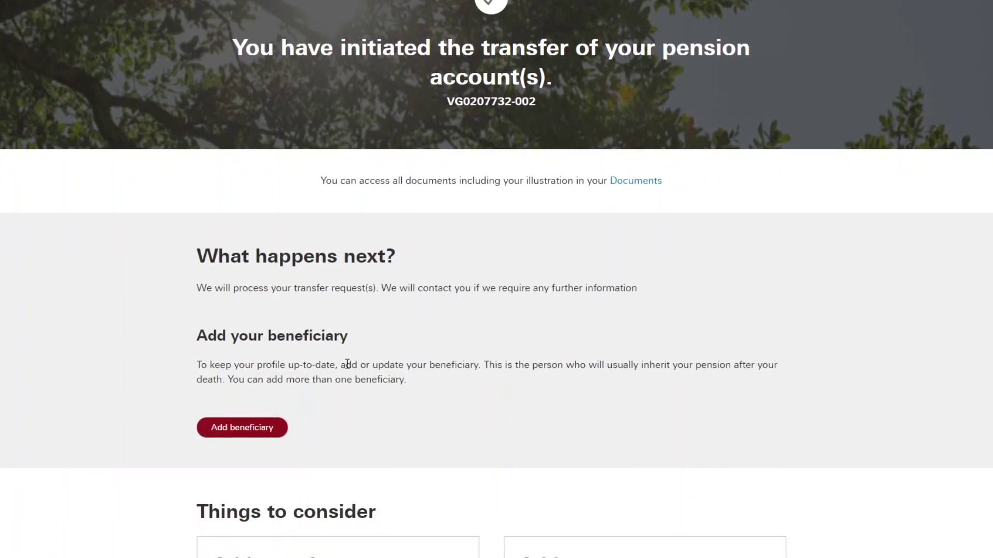
{"action": "scroll", "coordinate": [346, 364], "scroll_direction": "down", "scroll_amount": 1}
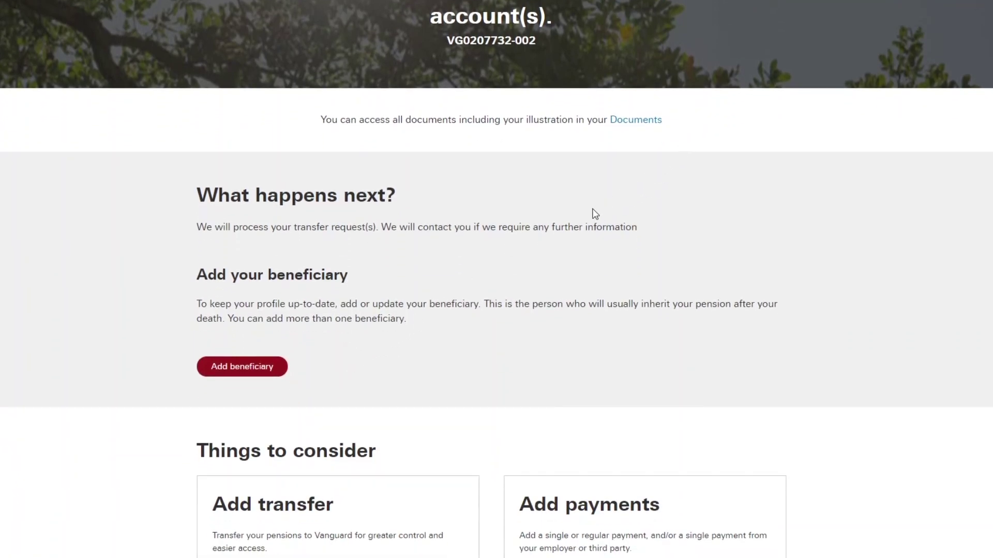